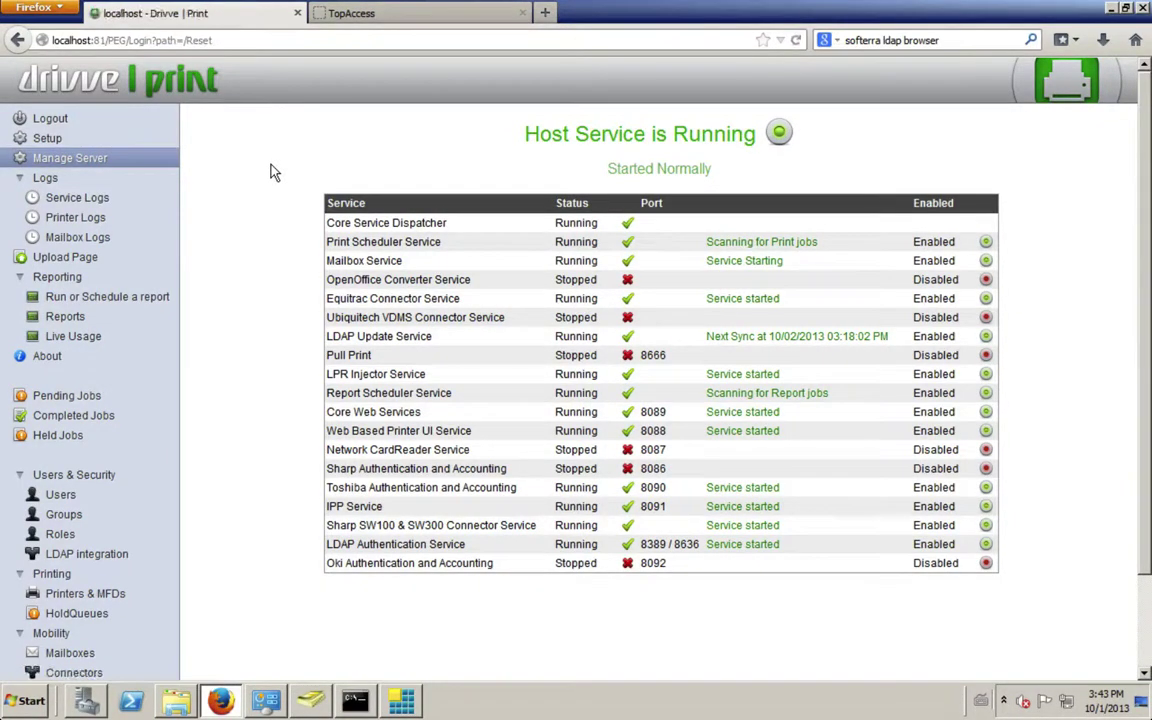
- Go to LDAP integration under Users & Security and add a new LDAP instance
left_click(78, 556)
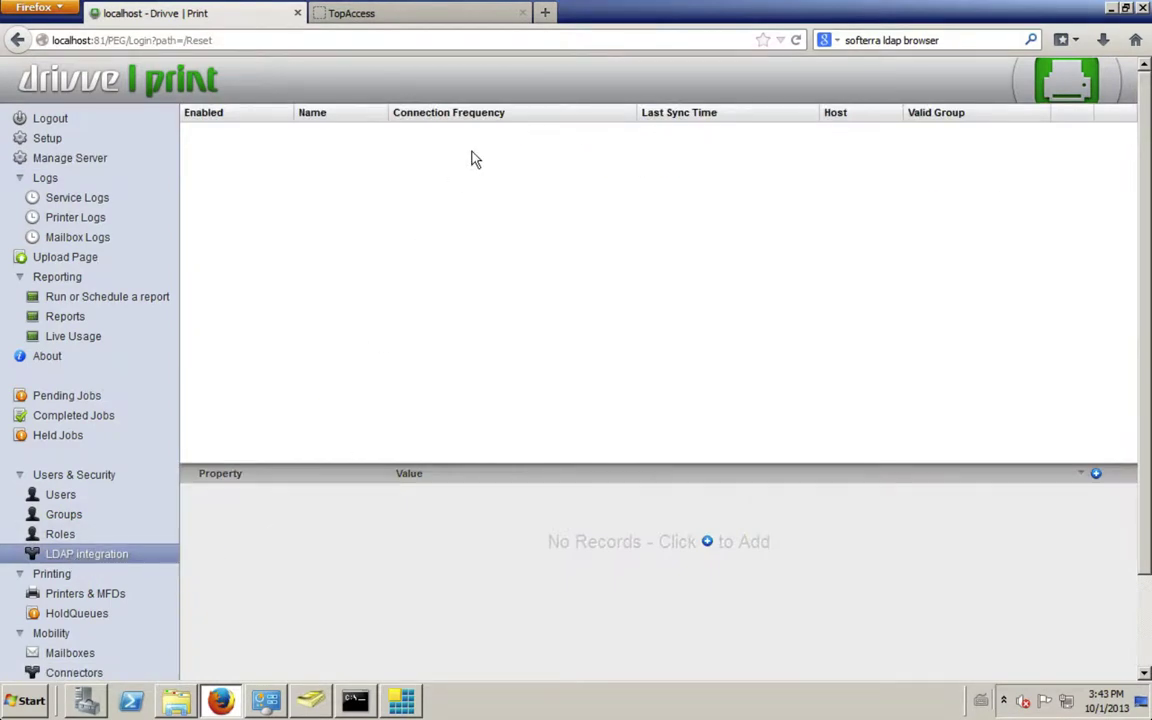
left_click(706, 543)
- Name the new LDAP instance 'ldap' and review its Daily connection frequency and other general defaults
left_click(463, 422)
type("ldap")
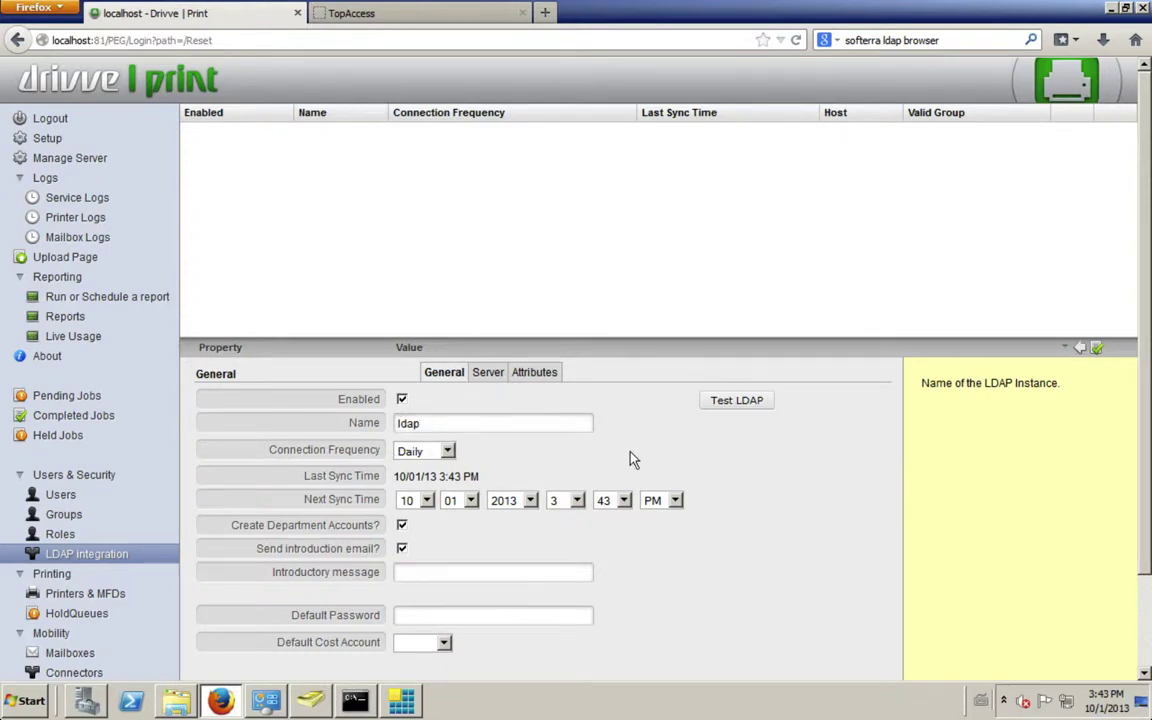
mouse_move(420, 453)
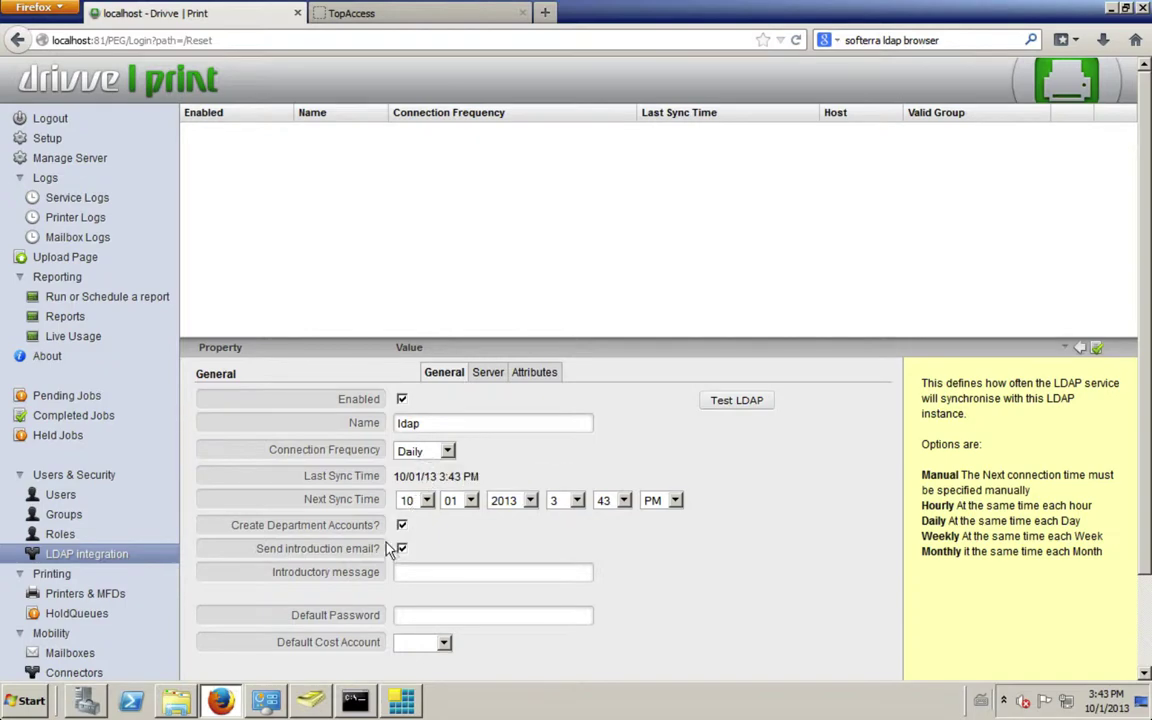
mouse_move(404, 571)
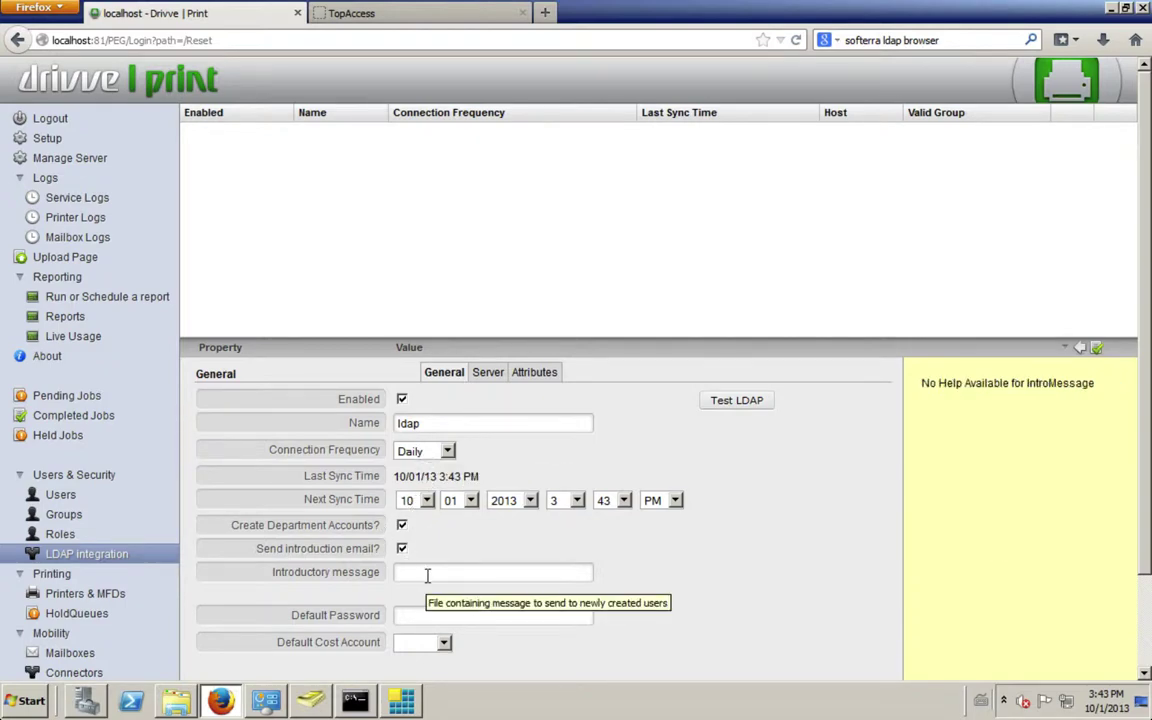
mouse_move(411, 617)
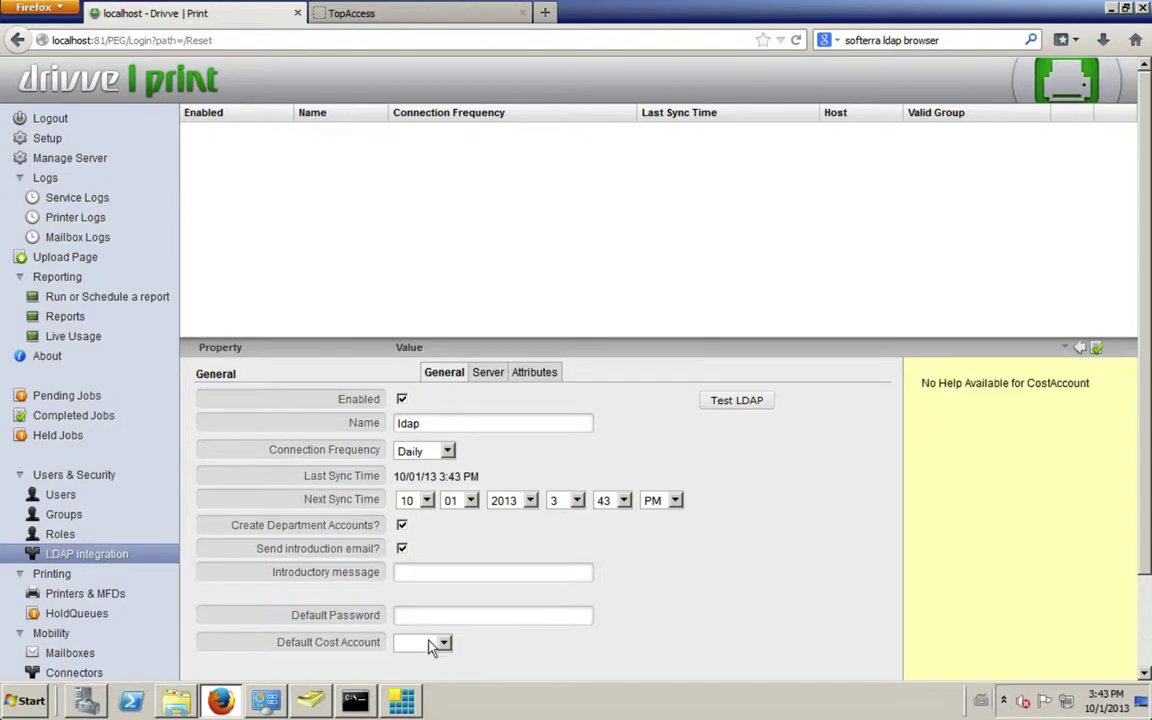
mouse_move(423, 648)
- Enter 127.0.0.1 as the LDAP host on the Server tab, then switch to Command Prompt
left_click(487, 370)
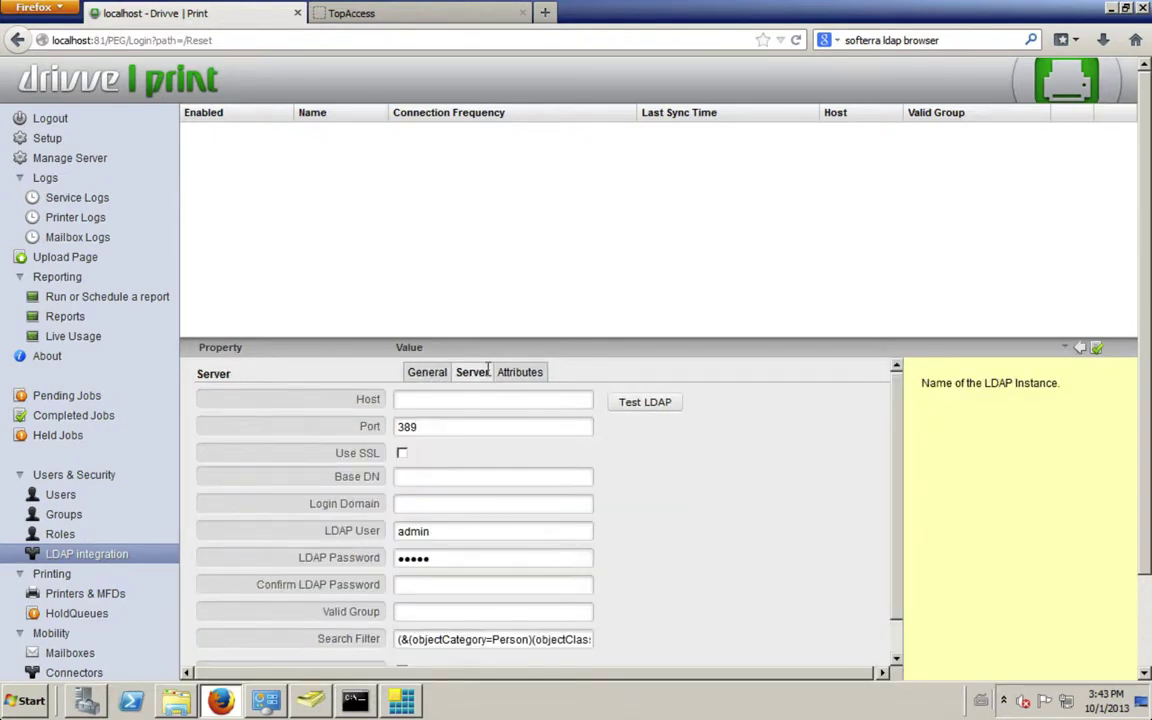
left_click(424, 399)
type("127.0.0.1")
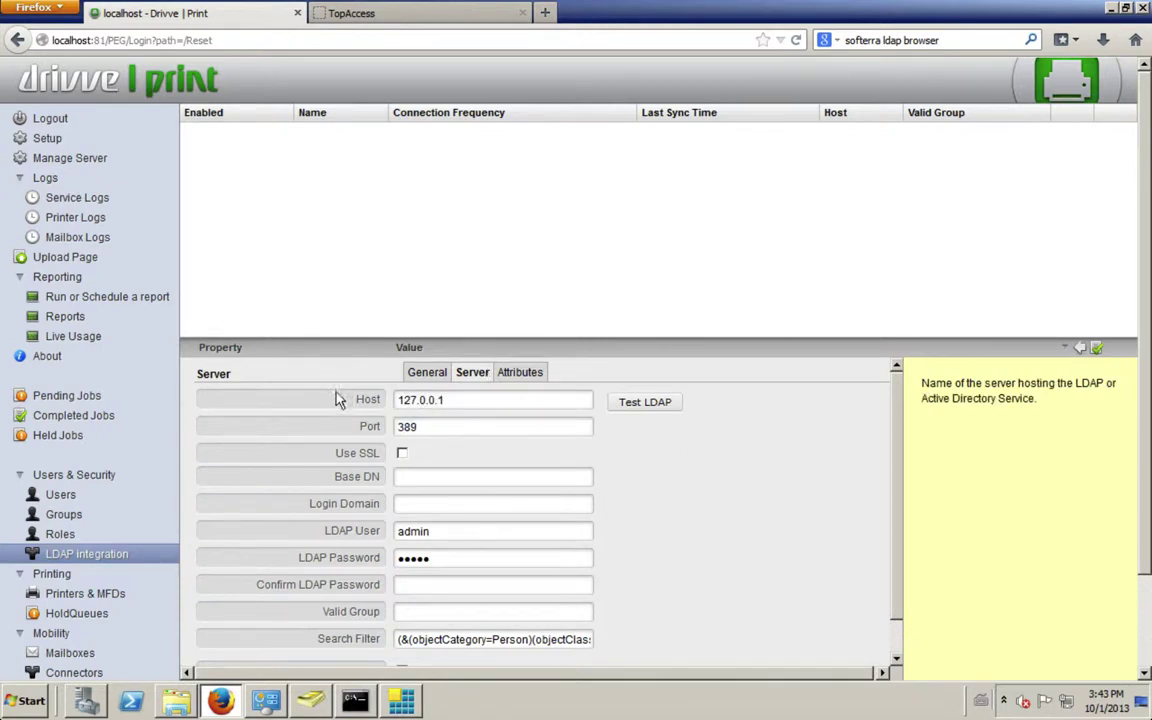
left_click(355, 703)
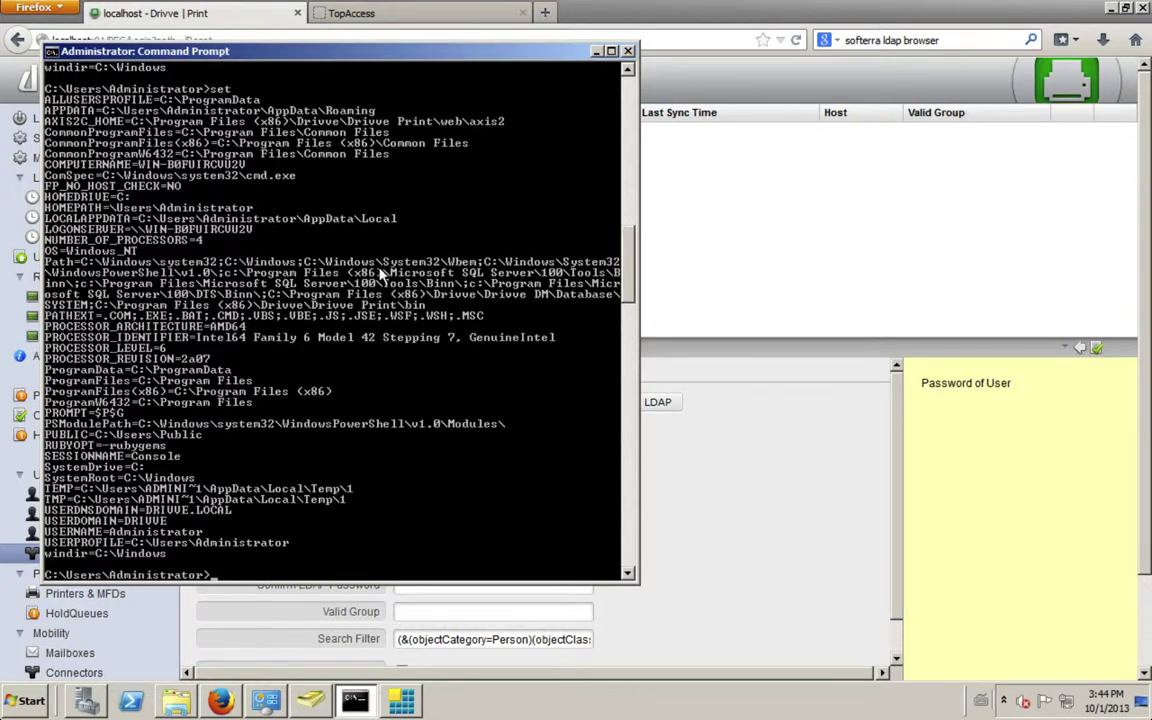
- Set the Base DN to dc=drivve,dc=local and the login domain to DRIVVE
left_click(714, 500)
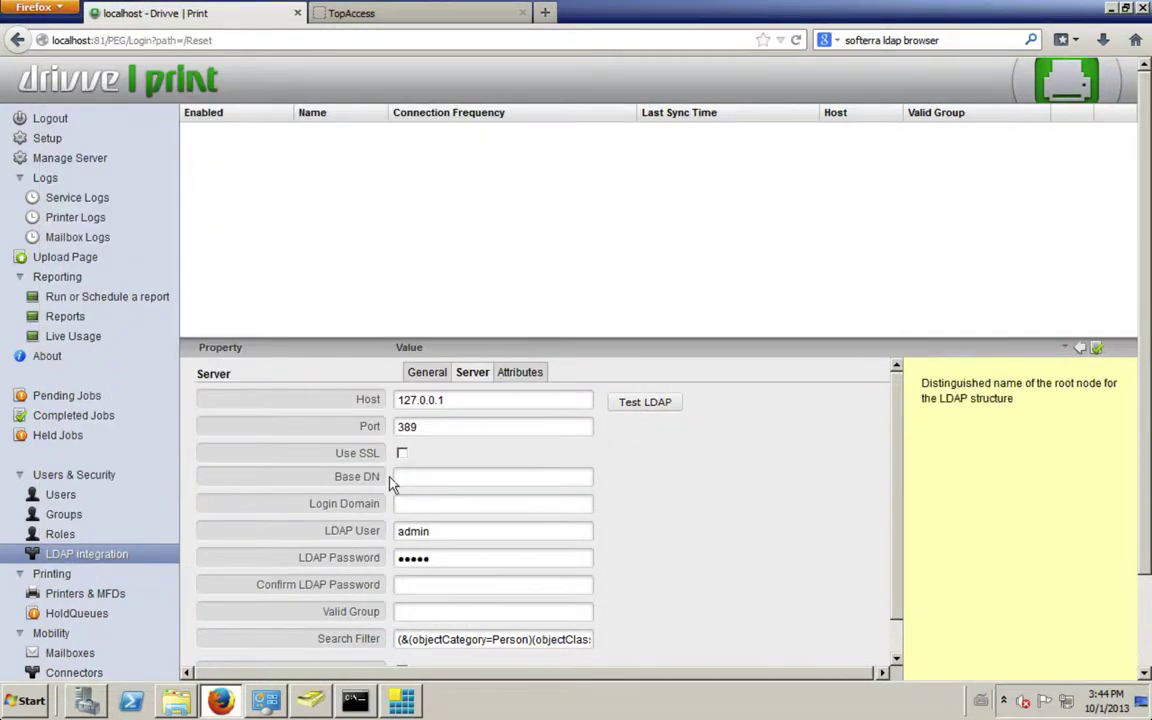
left_click(415, 476)
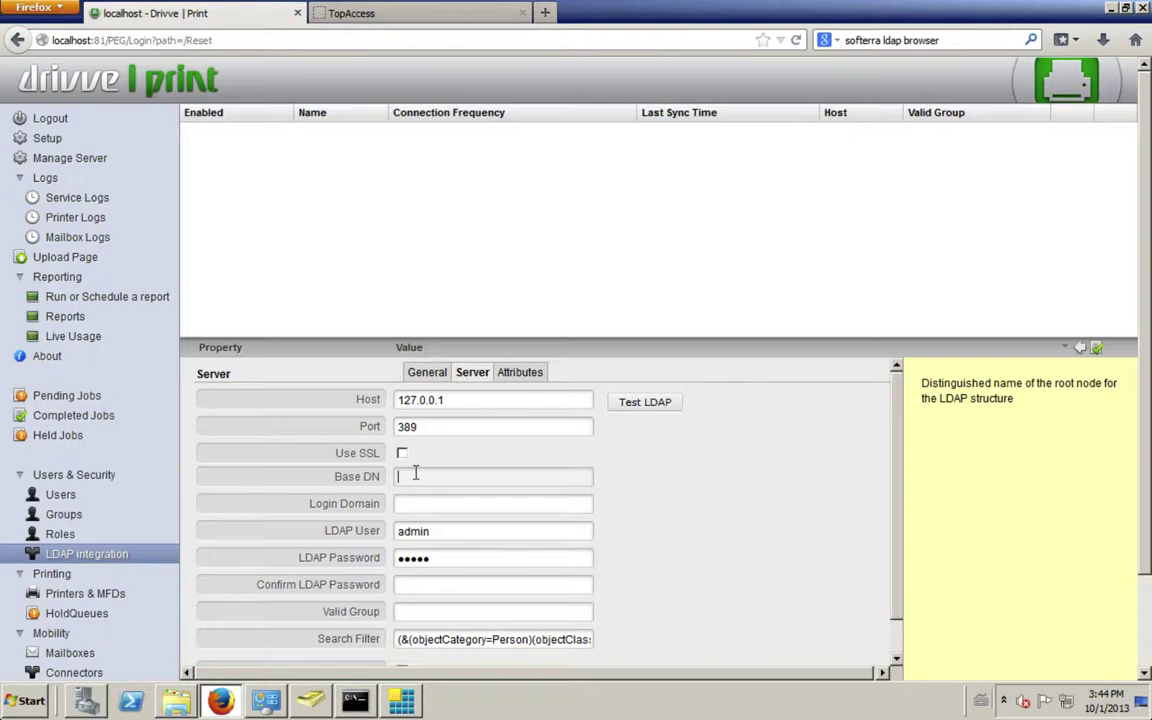
type("dc")
key("Down")
key("Return")
left_click(453, 497)
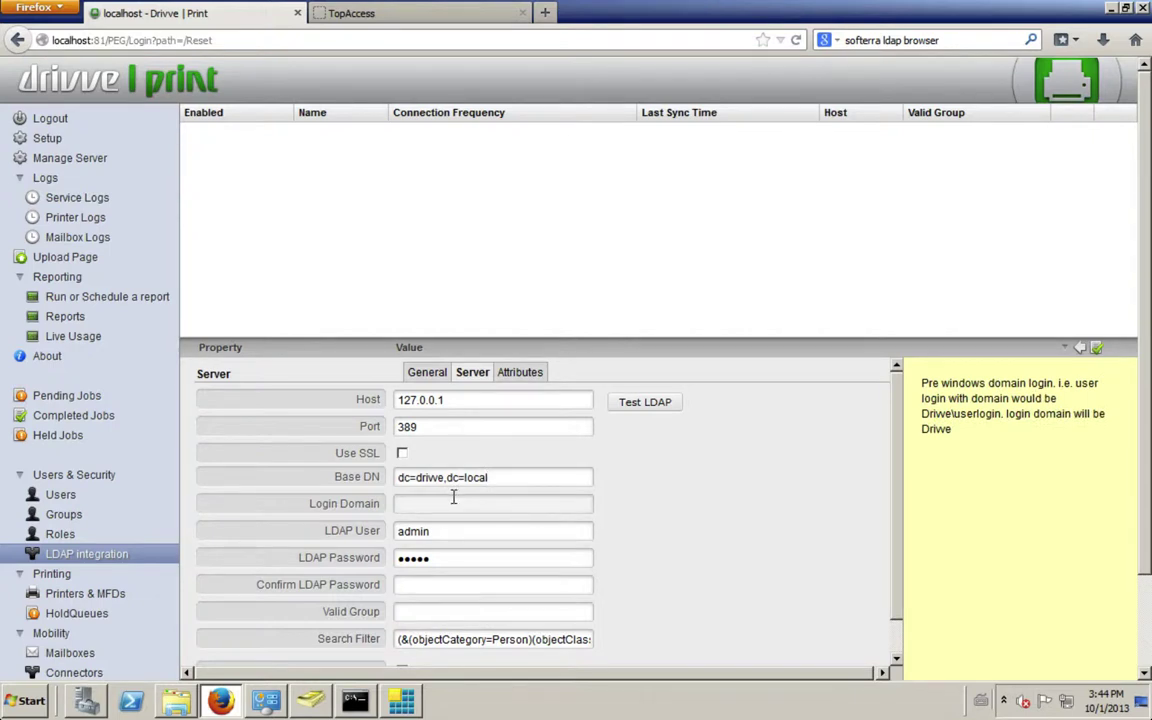
type("drivve")
left_click(428, 540)
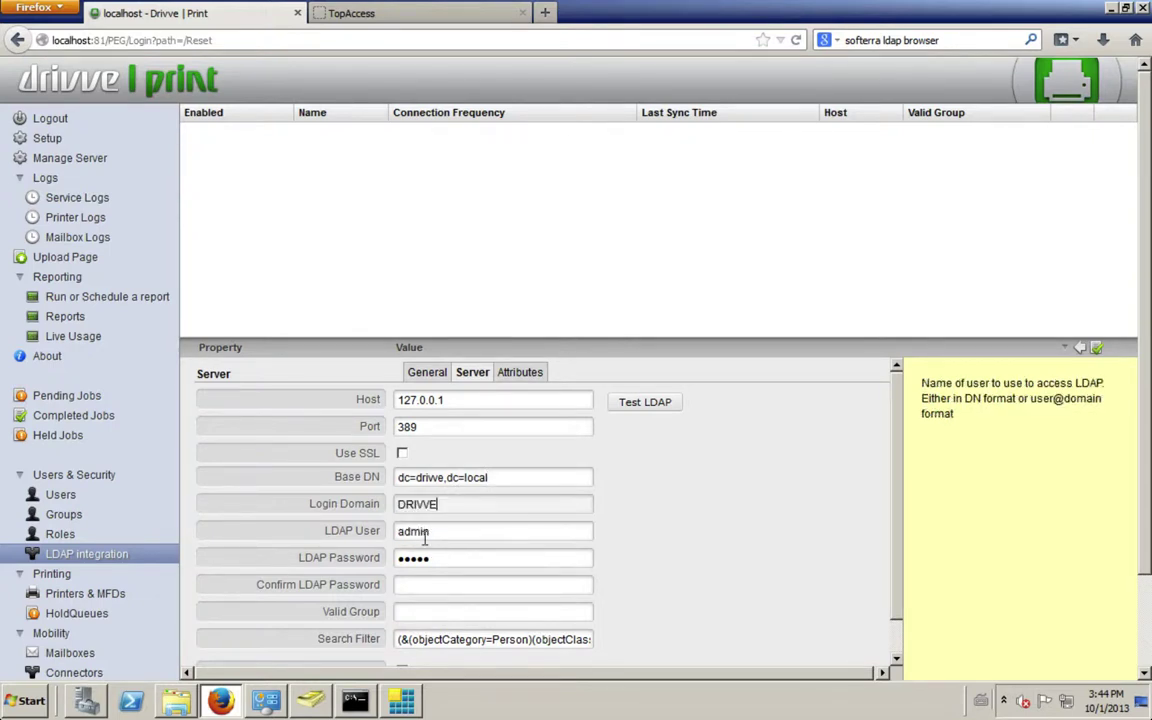
left_click(459, 532)
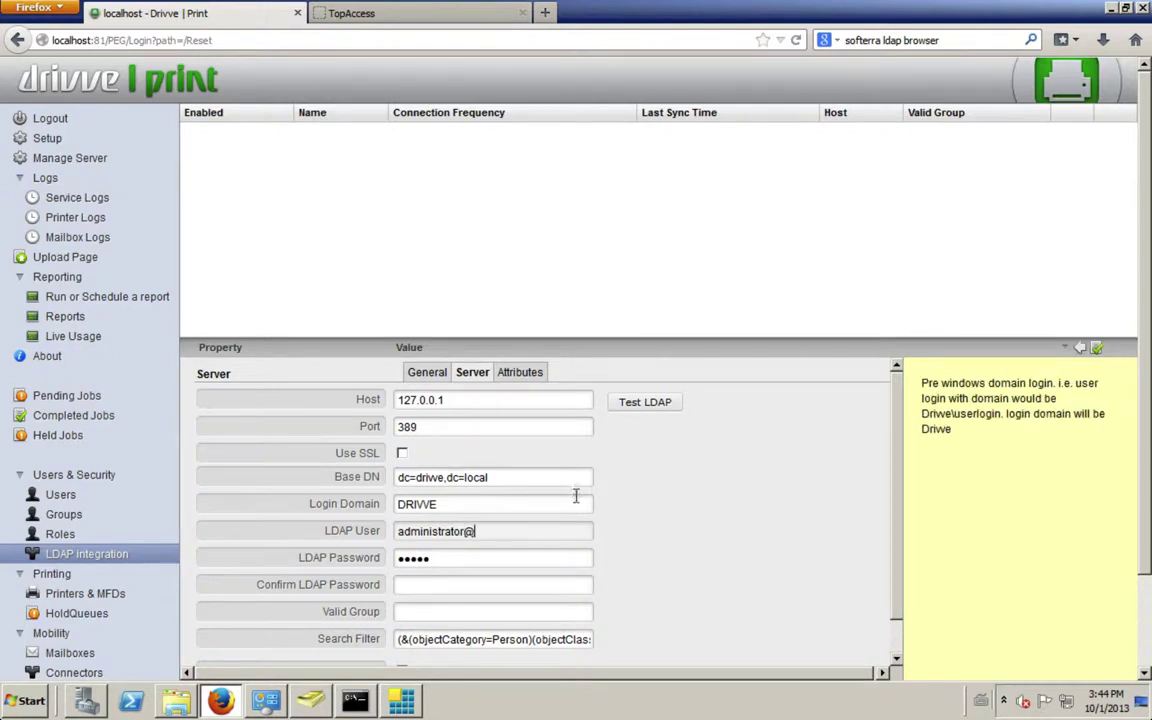
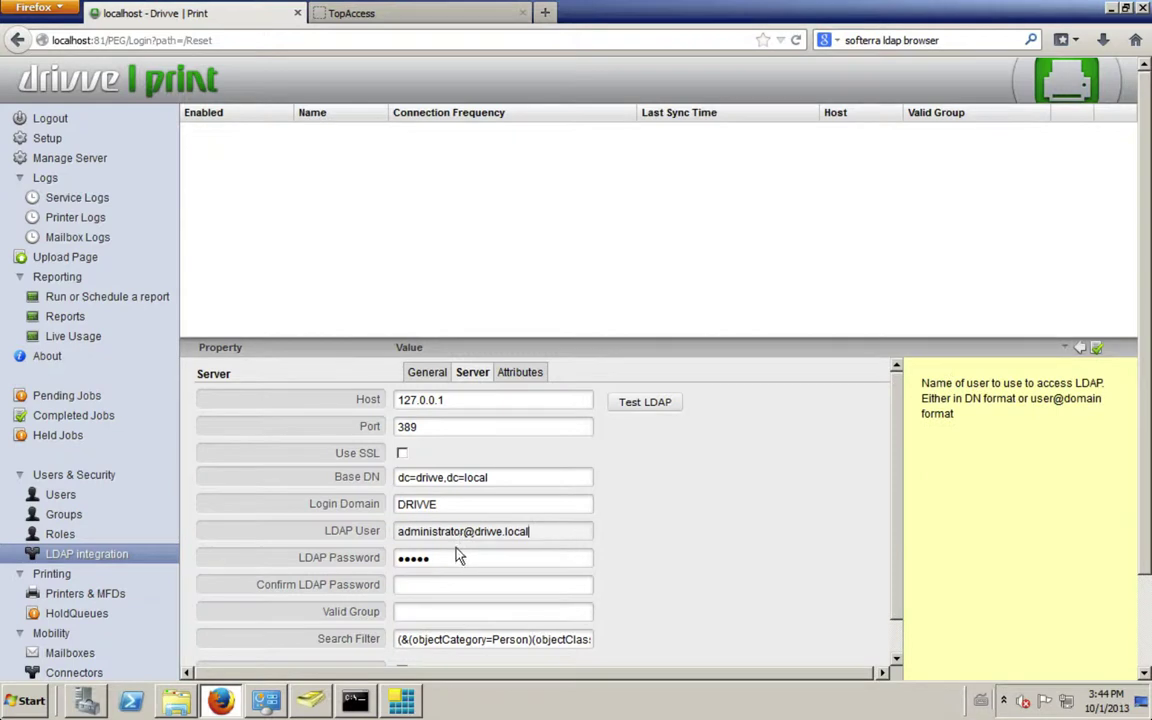
key("Tab")
type("password12")
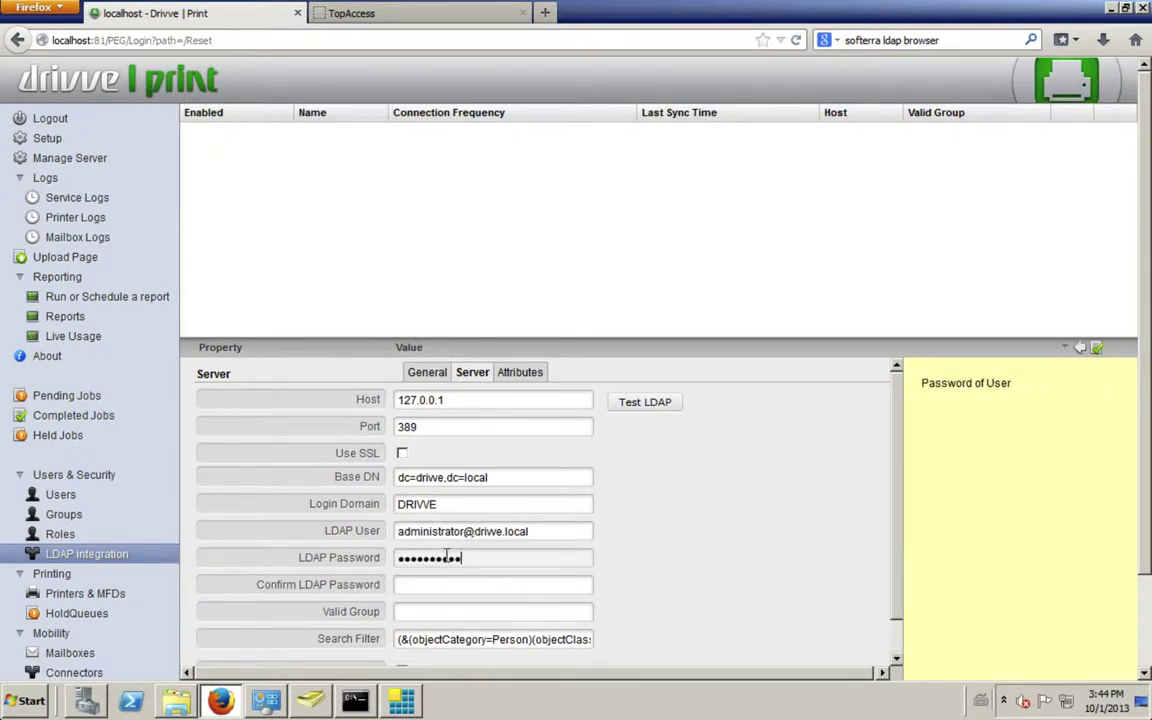
left_click(422, 586)
type("password12")
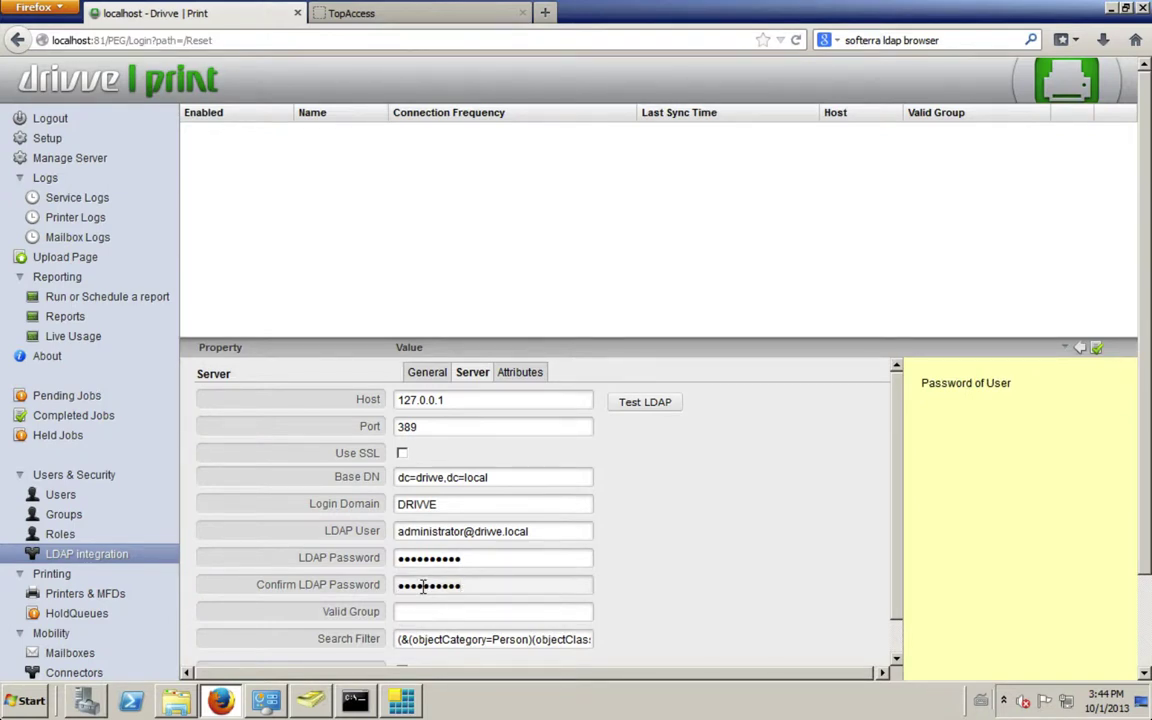
scroll(462, 527, "down", 1)
left_click(488, 502)
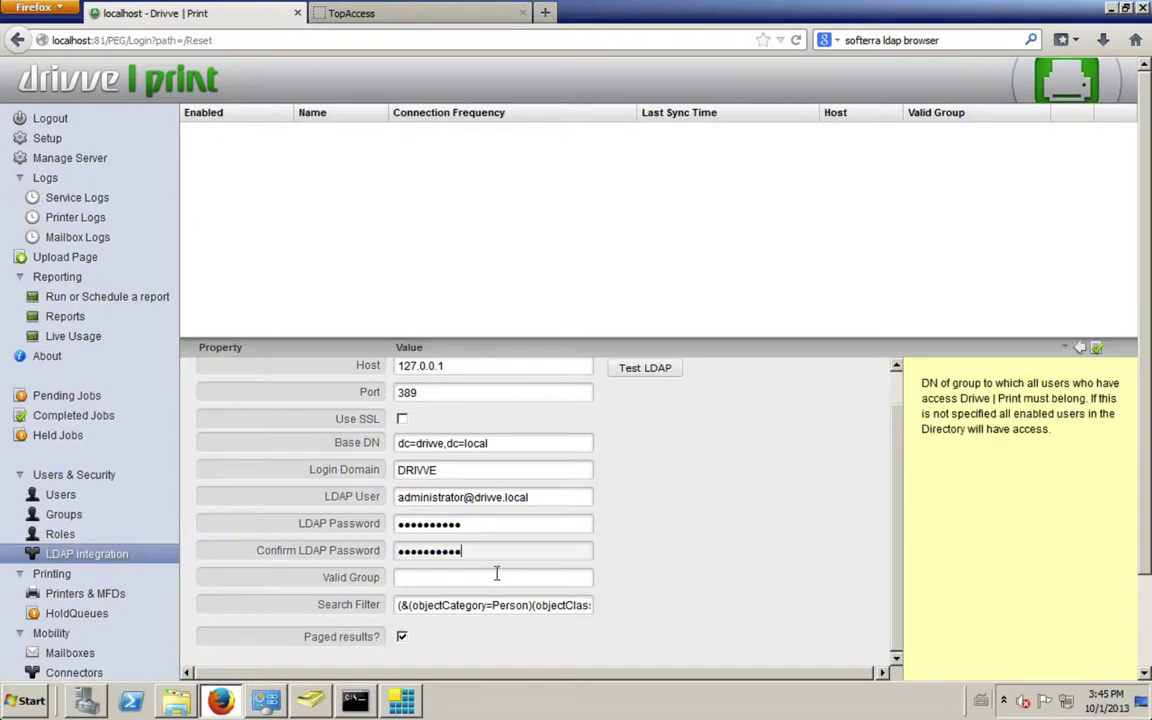
- Paste CN=Students,CN=Users,DC=DRIVVE,DC=LOCAL into the Valid Group field and check the value
left_click(407, 577)
type("cn")
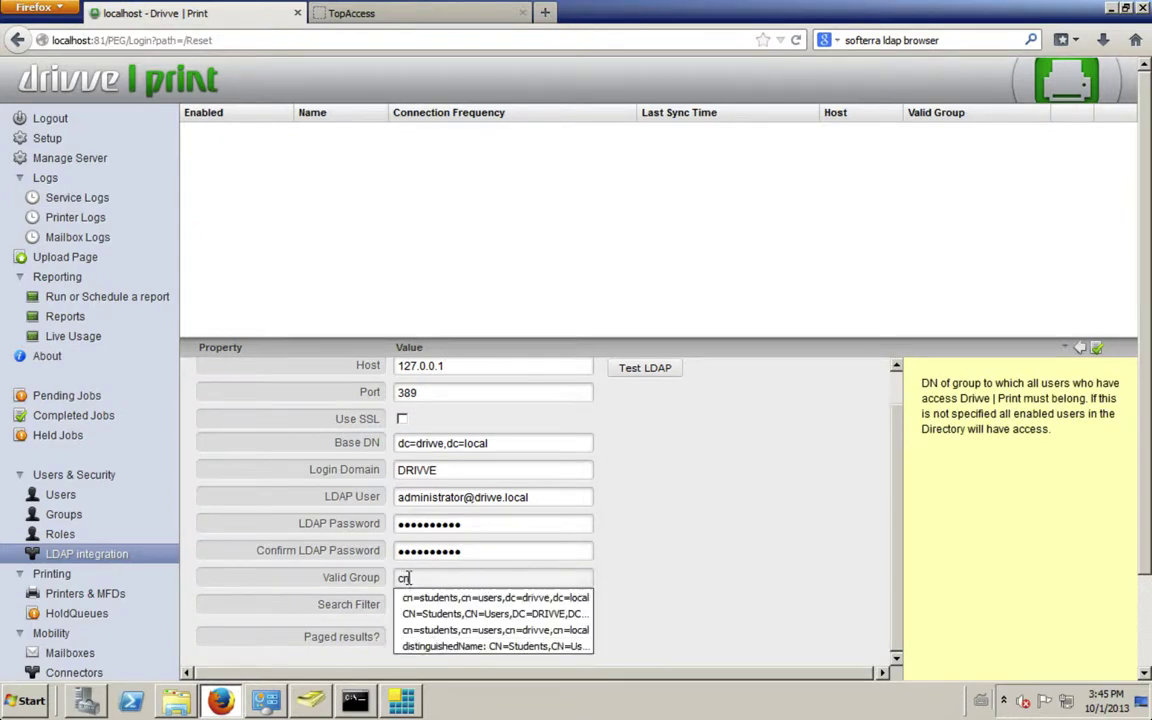
key("Down")
key("ctrl+a")
type("CN=Students,CN=Users,DC=DRIVVE,DC=LOCAL")
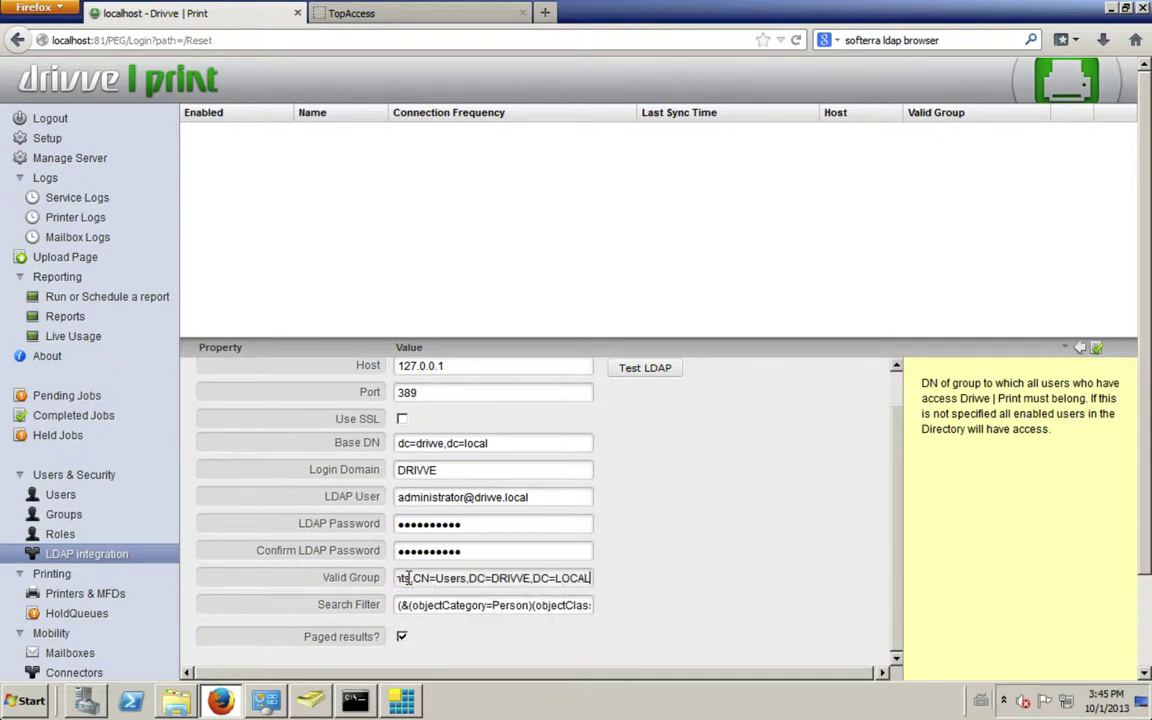
left_click_drag(466, 577, 436, 578)
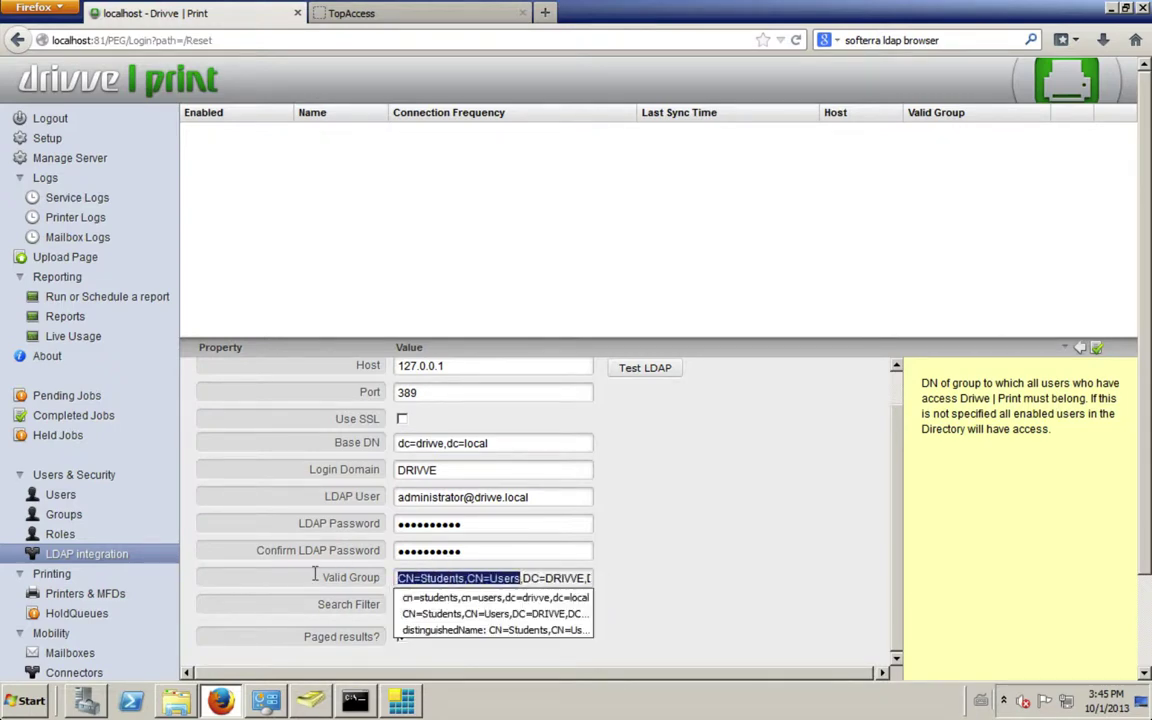
left_click(436, 578)
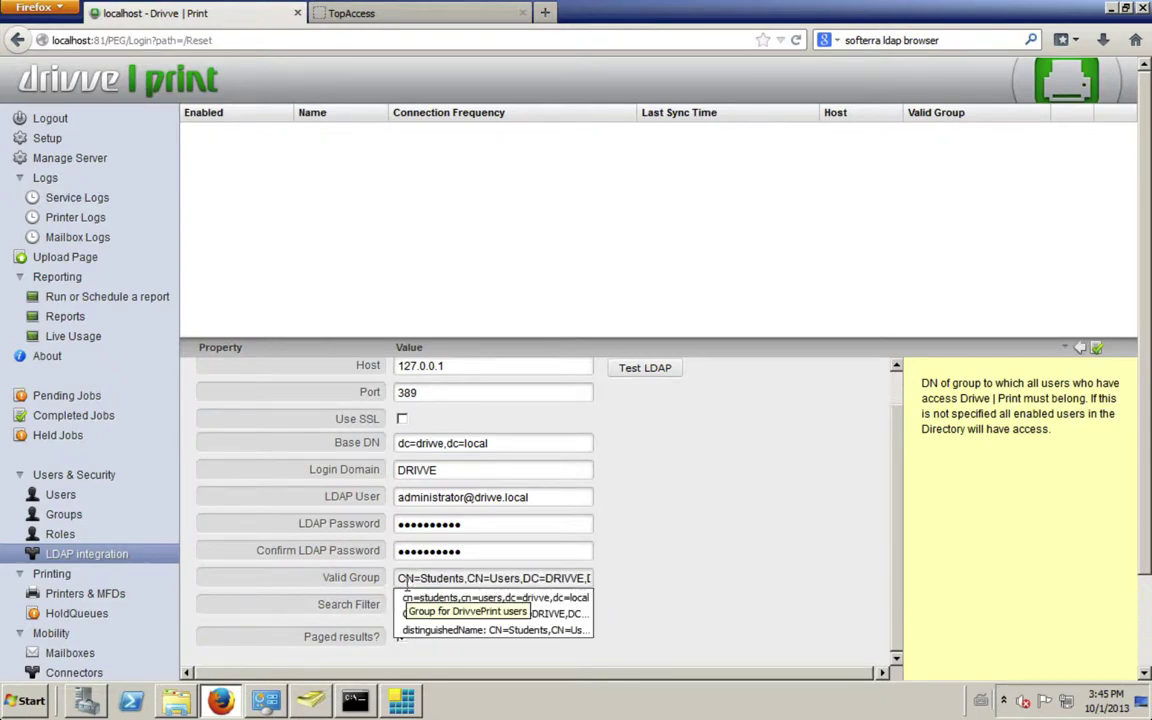
left_click_drag(398, 578, 627, 584)
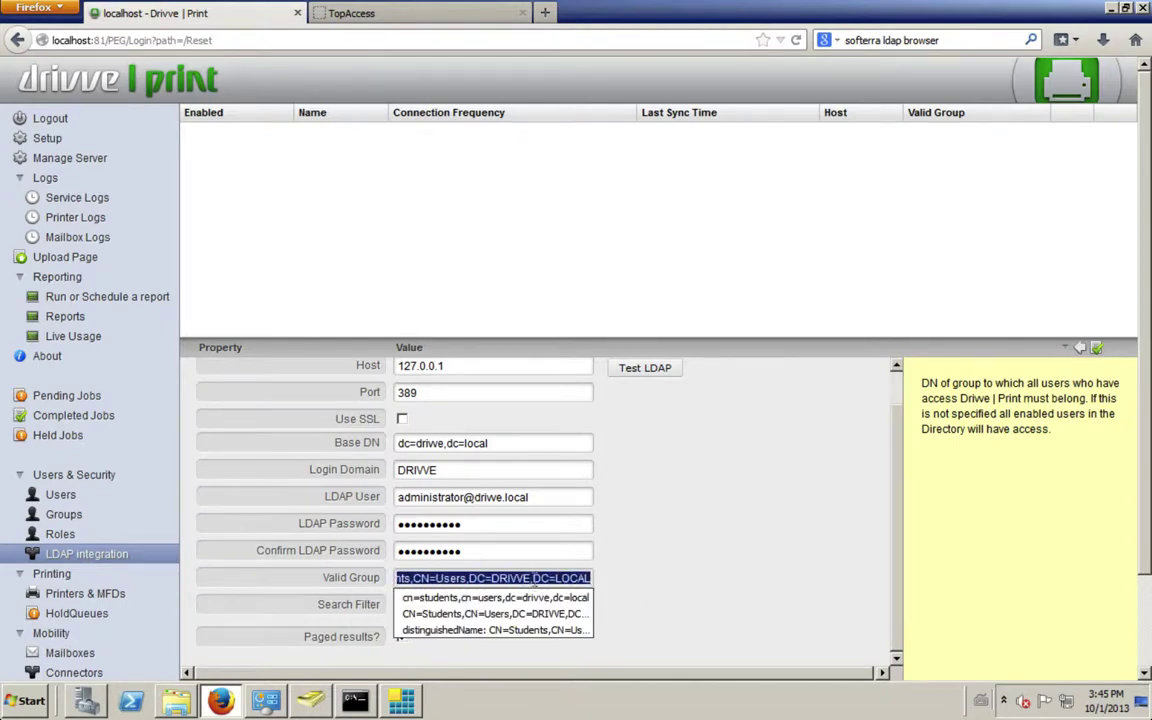
left_click(518, 578)
left_click_drag(470, 578, 586, 588)
left_click(681, 527)
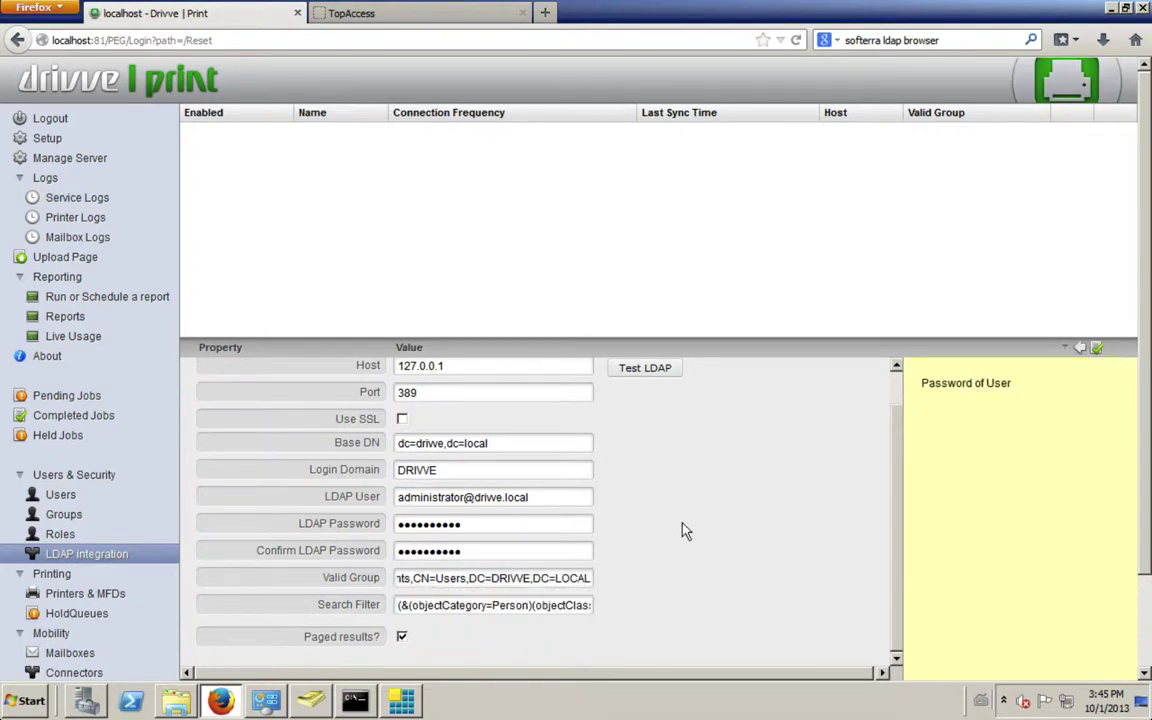
- Test the LDAP connection, acknowledge the 6-of-11-eligible result, and go to the Users list
left_click(636, 369)
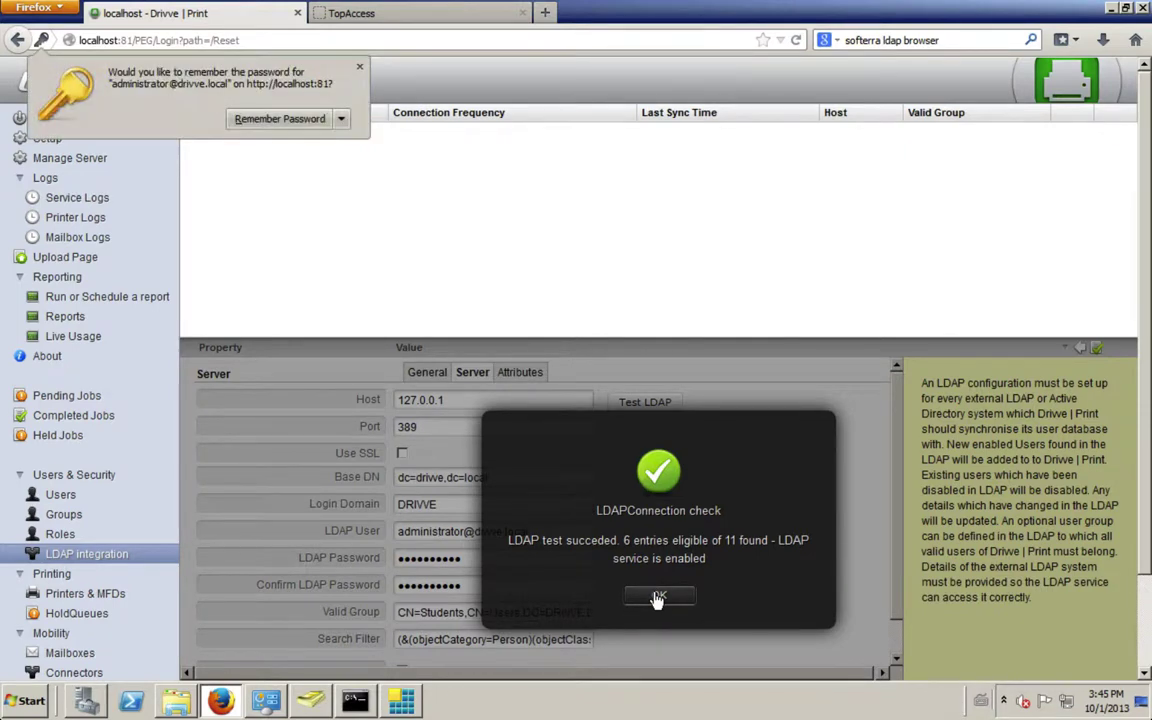
left_click(659, 596)
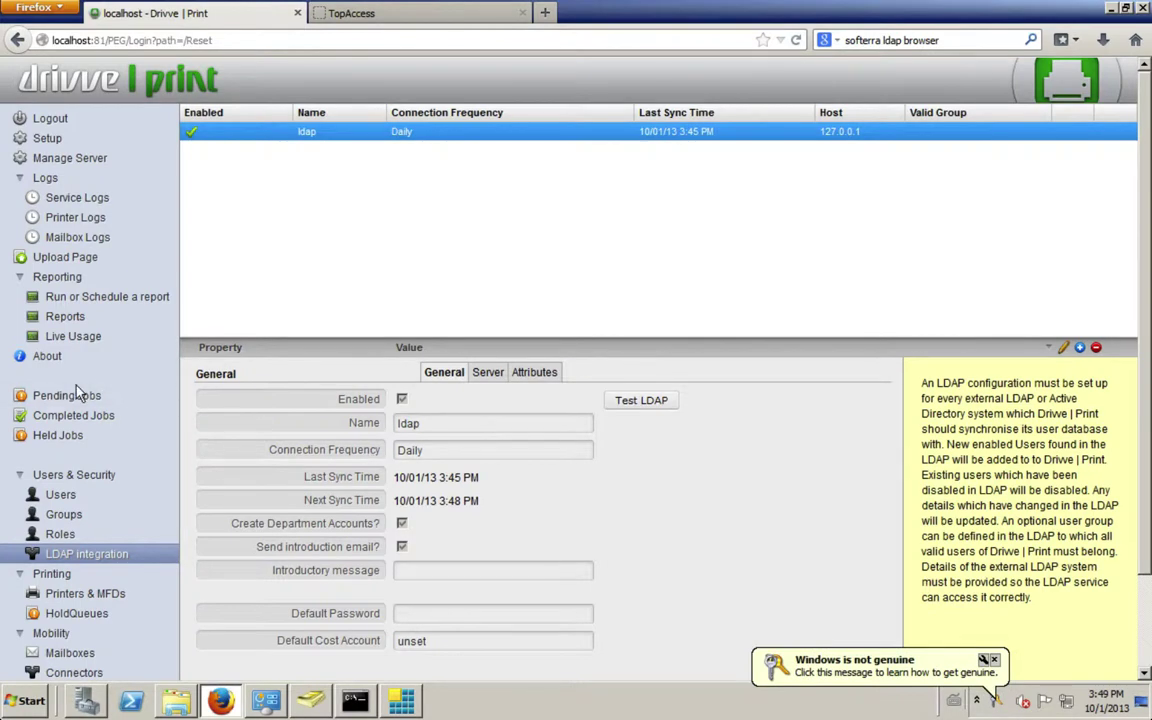
left_click(68, 495)
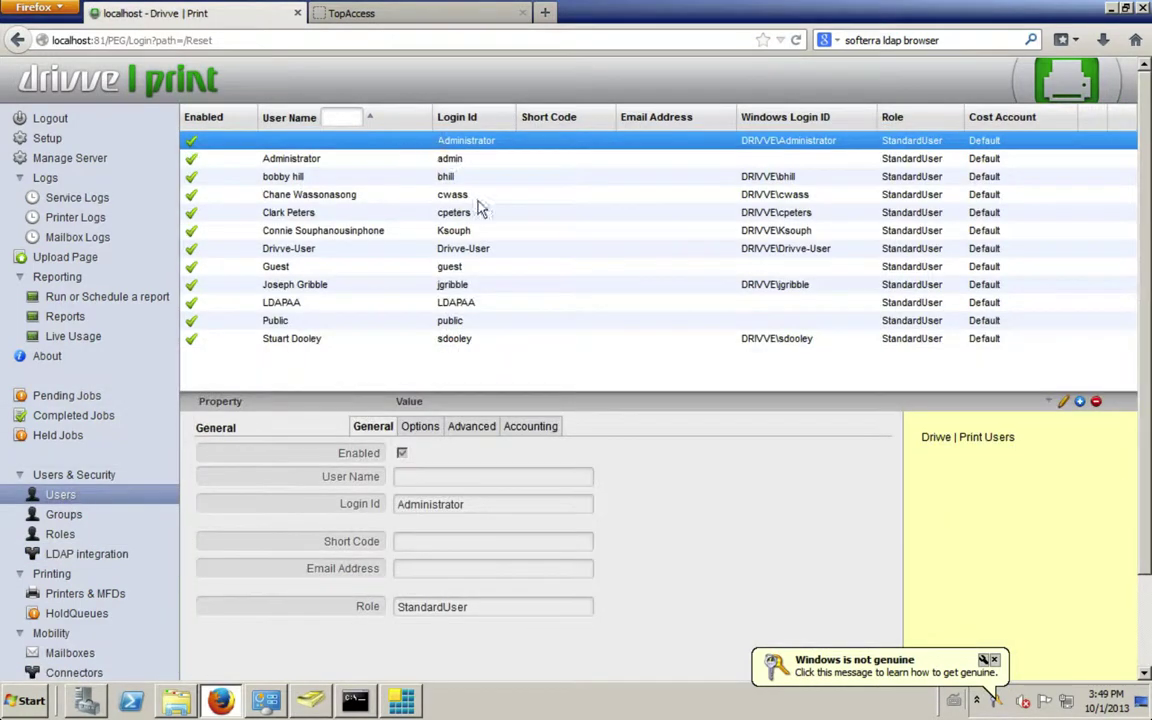
- Inspect one of the imported DRIVVE users, then go to the Settings page
left_click(435, 176)
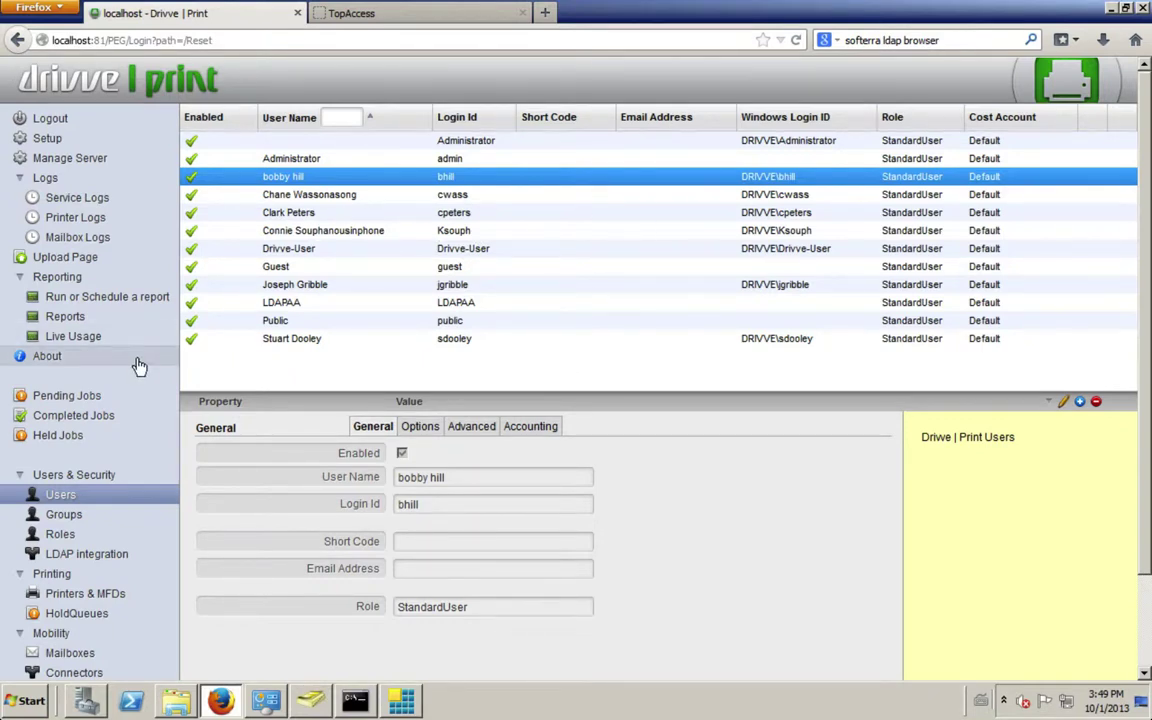
scroll(140, 367, "down", 2)
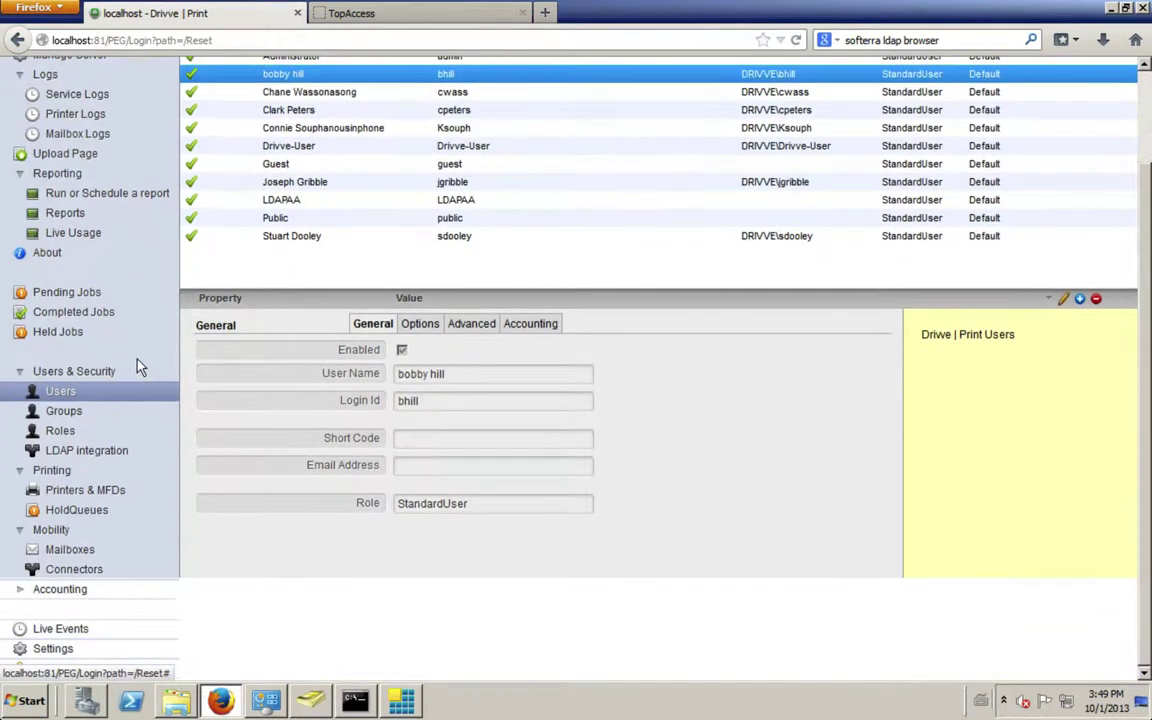
left_click(90, 650)
- Make the system settings editable and tick SSO secure password storage
scroll(478, 175, "up", 2)
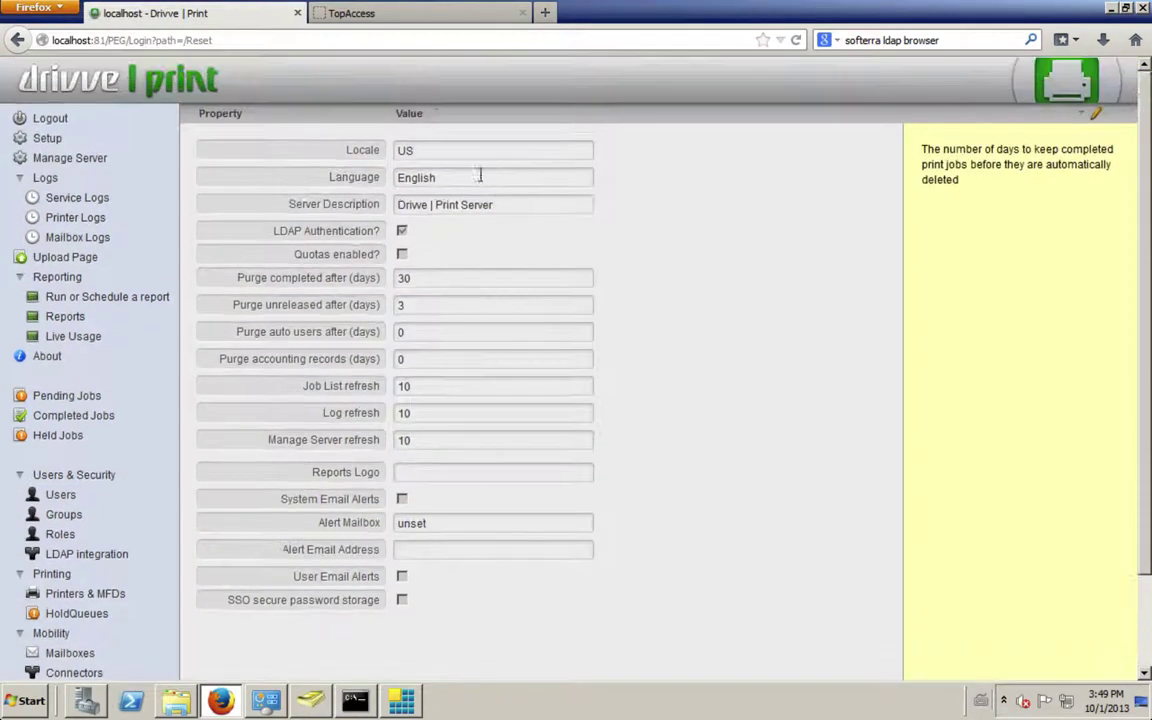
left_click(427, 302)
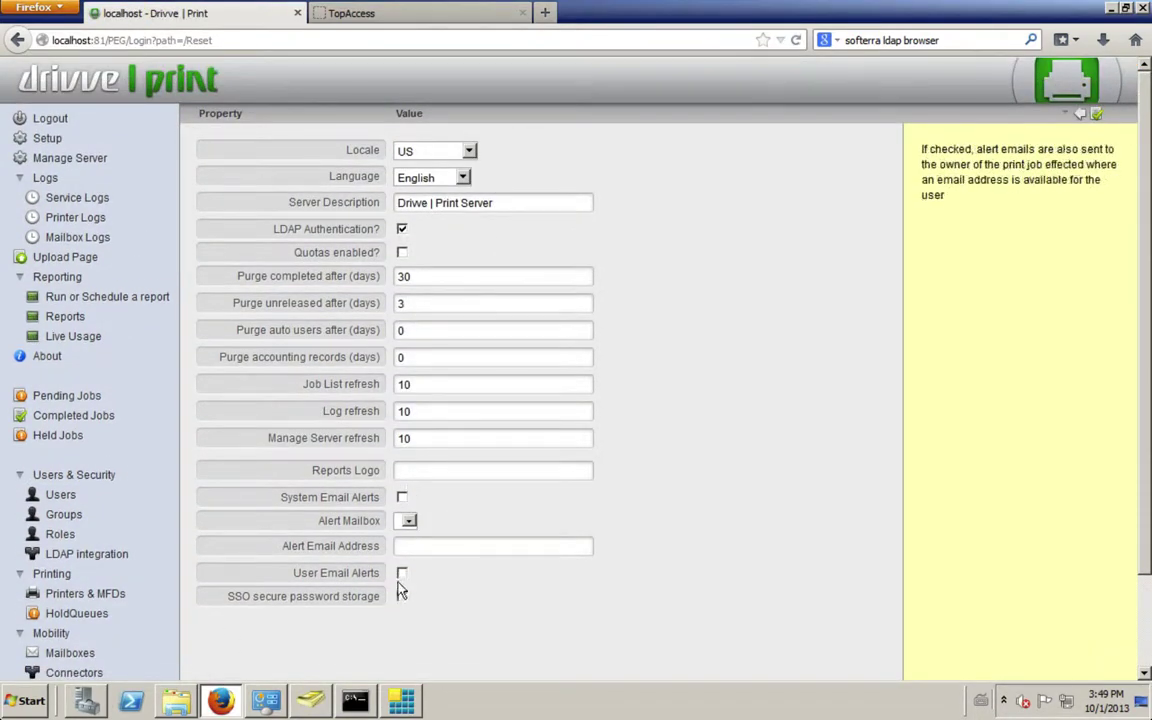
left_click(401, 598)
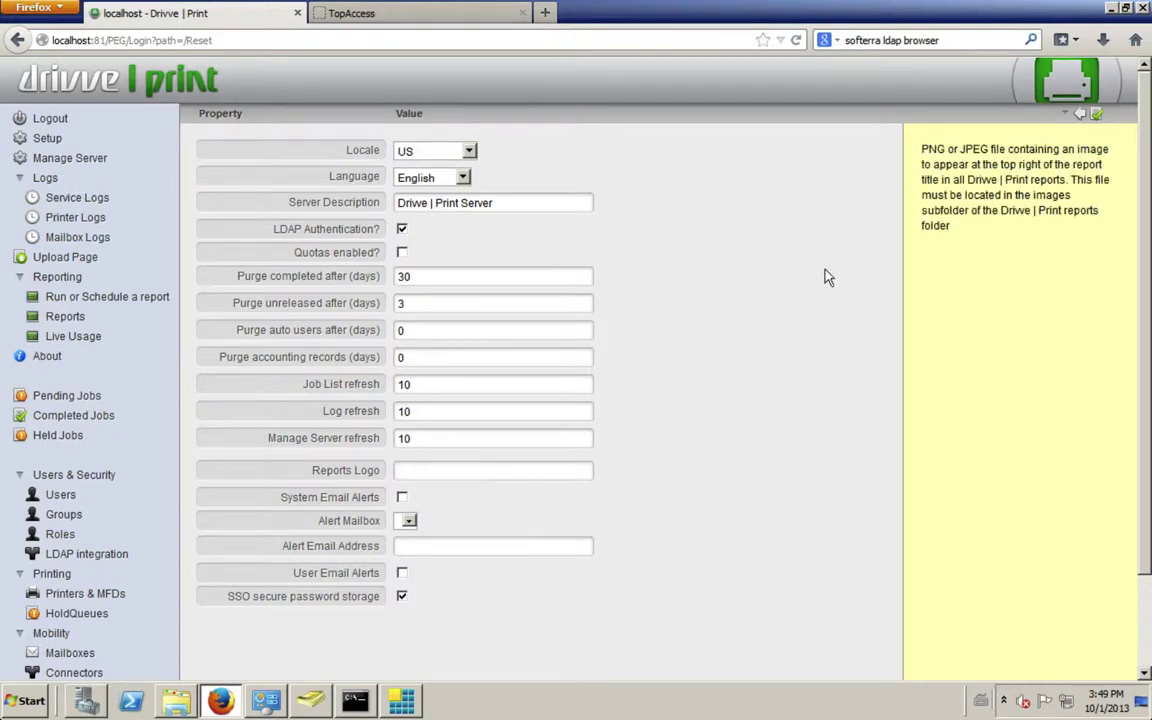